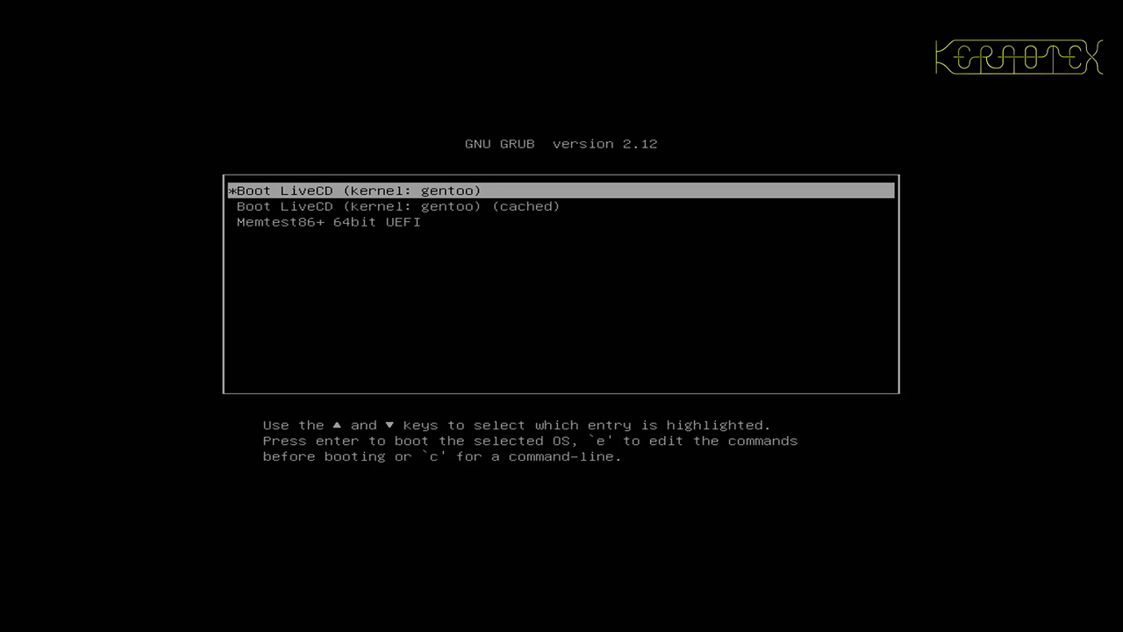
Step: Boot the cached Gentoo LiveCD entry and dismiss the KDE Plasma welcome window once the desktop loads
{"action": "key", "text": "Down"}
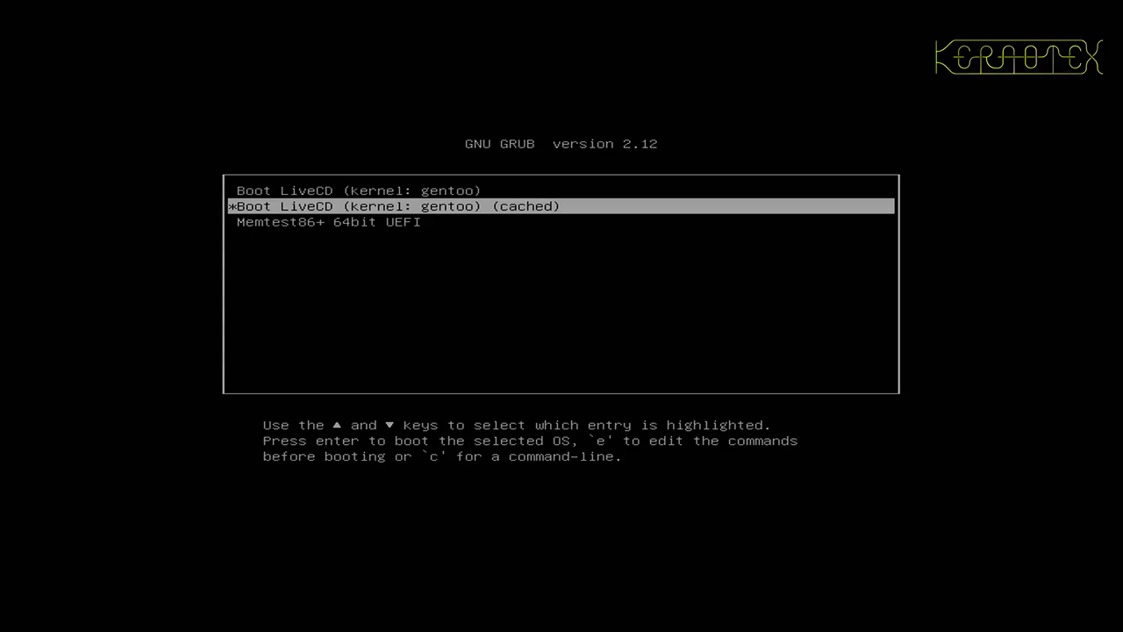
{"action": "key", "text": "Return"}
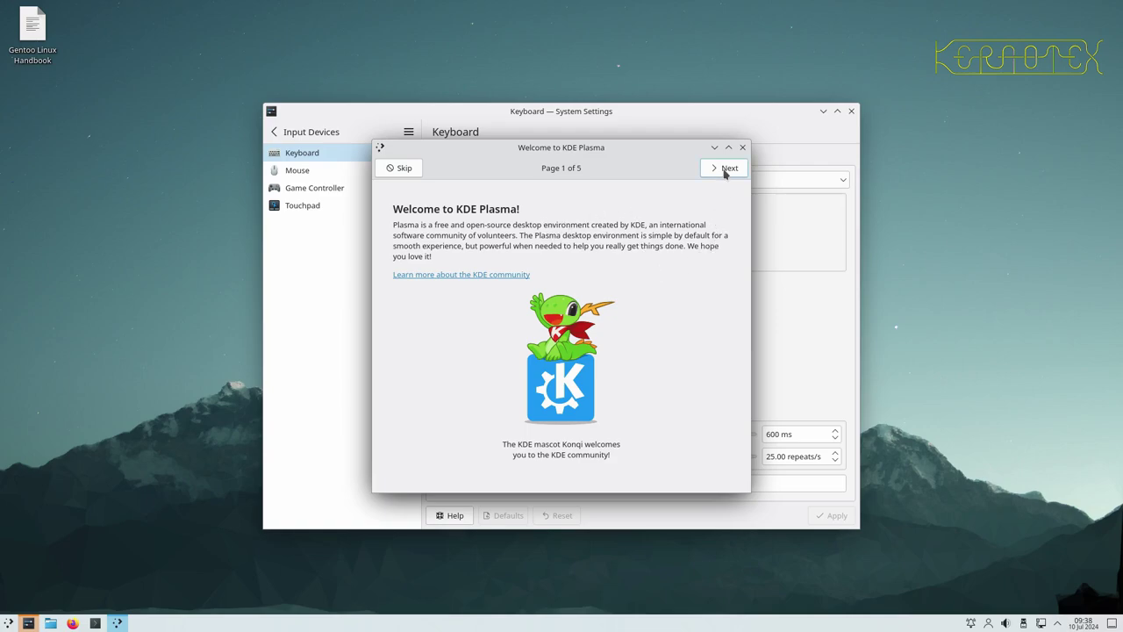
{"action": "left_click", "coordinate": [742, 147]}
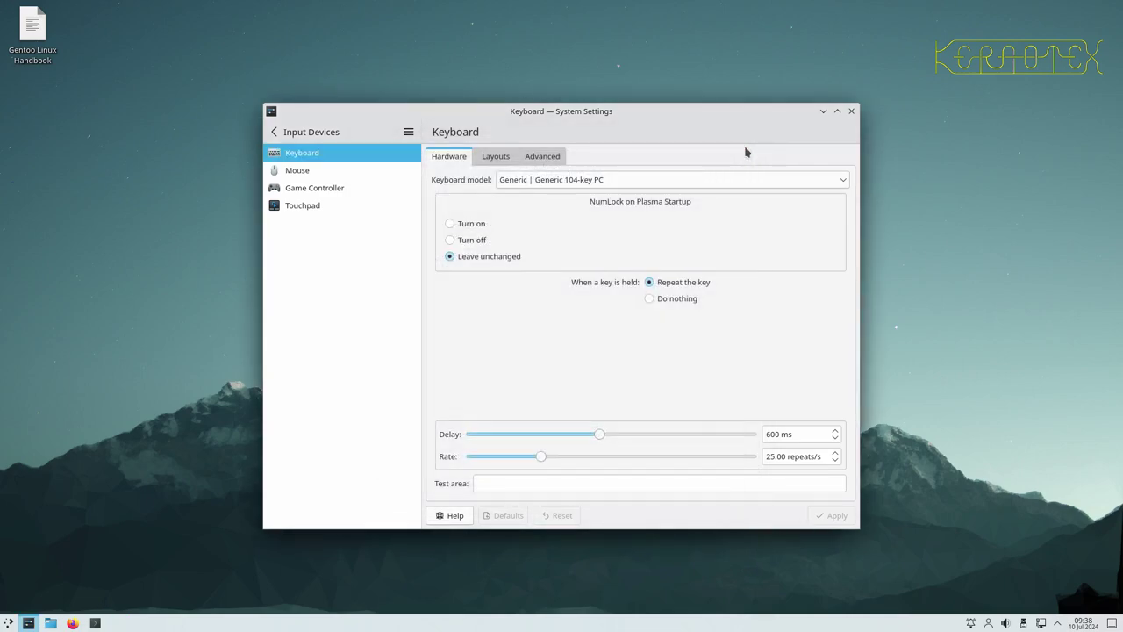
Step: Check the keyboard model list, and test the current symbol mapping by entering \\\\@@@@####$$$%%|||>>> in the test area
{"action": "left_click", "coordinate": [716, 181]}
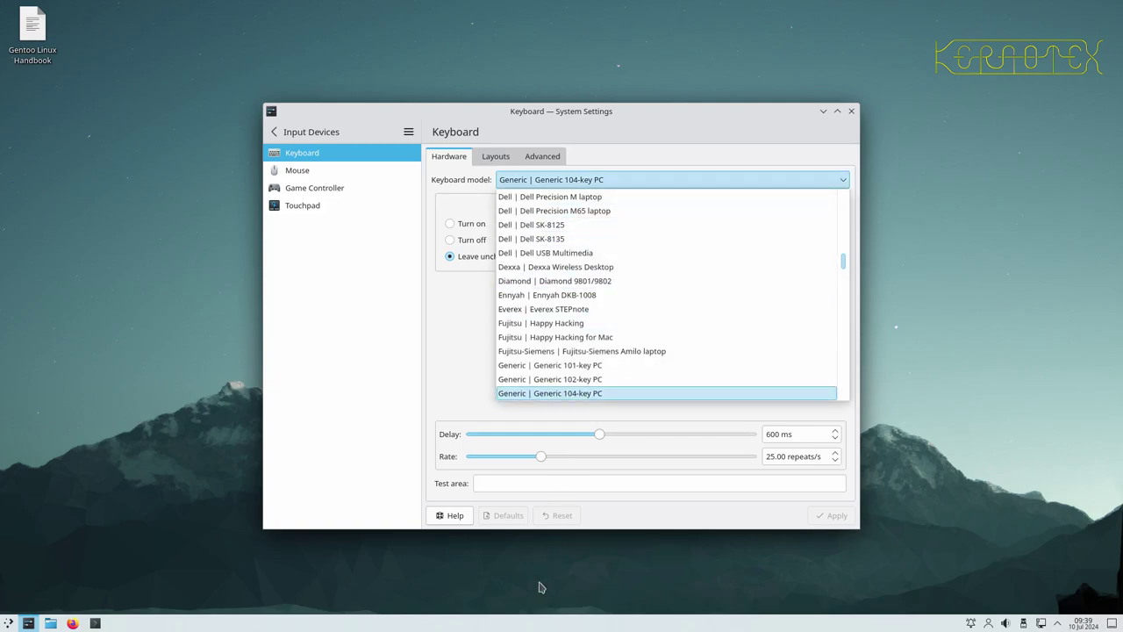
{"action": "left_click", "coordinate": [570, 483]}
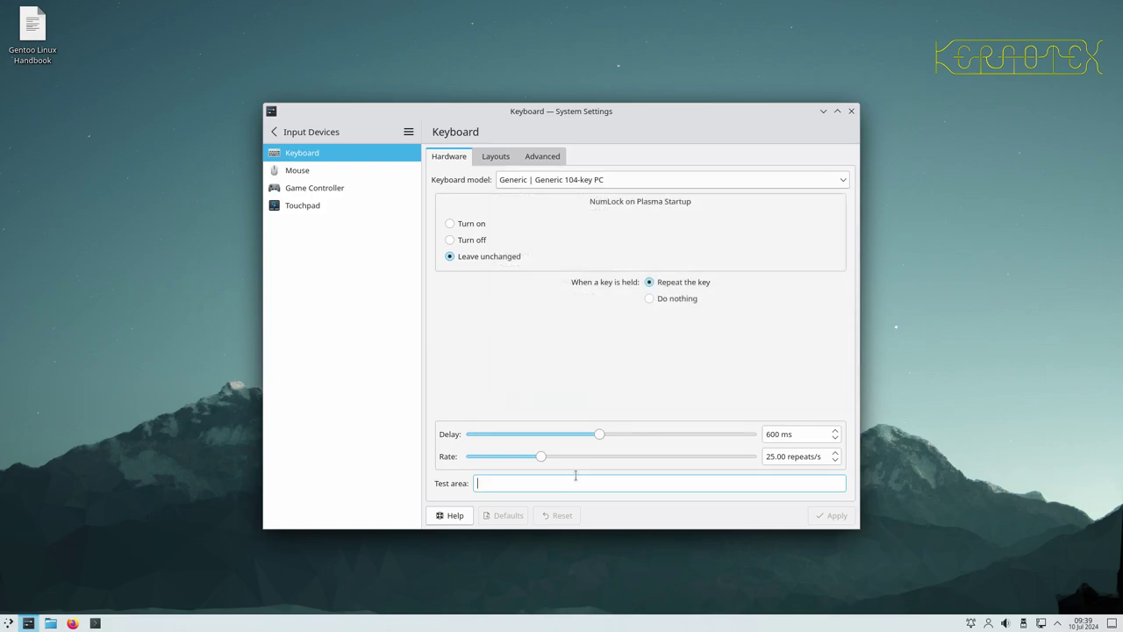
{"action": "type", "text": "\\\\\\\\"}
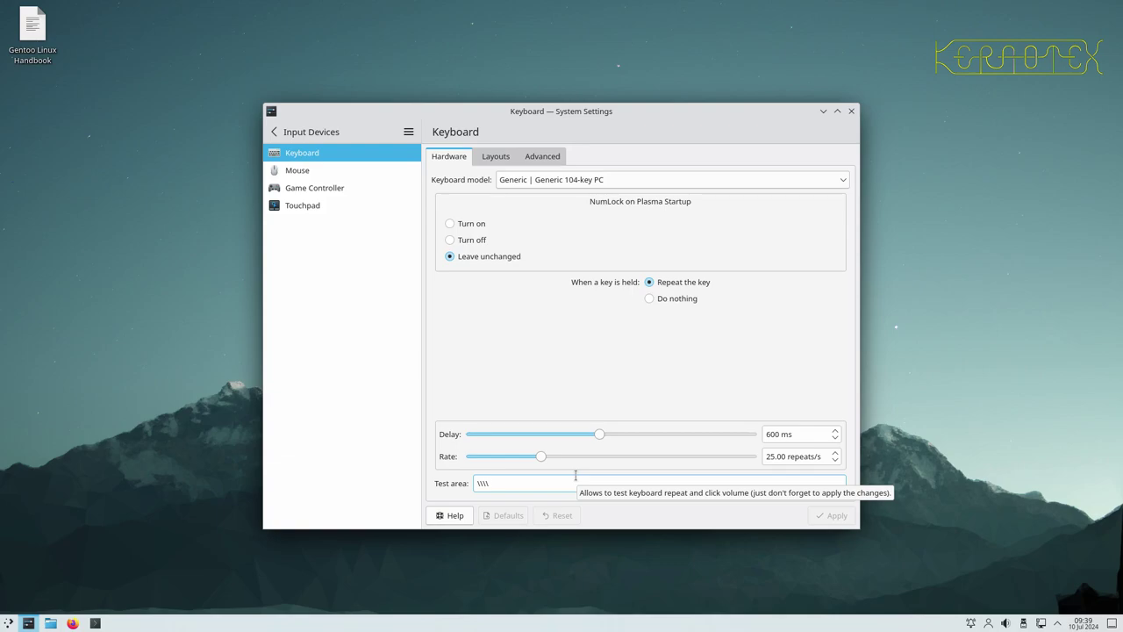
{"action": "type", "text": "@@@@####$$$"}
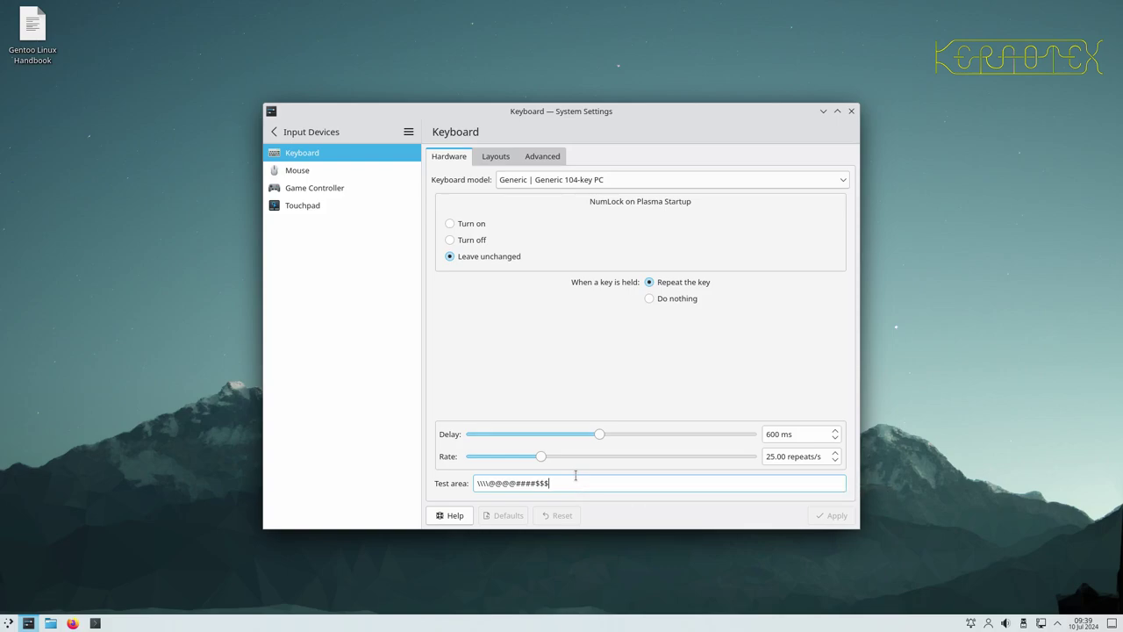
{"action": "type", "text": "%%||>>>"}
Step: Set the keyboard model to Generic 105-key PC
{"action": "left_click", "coordinate": [610, 185]}
{"action": "scroll", "coordinate": [623, 263], "scroll_direction": "down", "scroll_amount": 1}
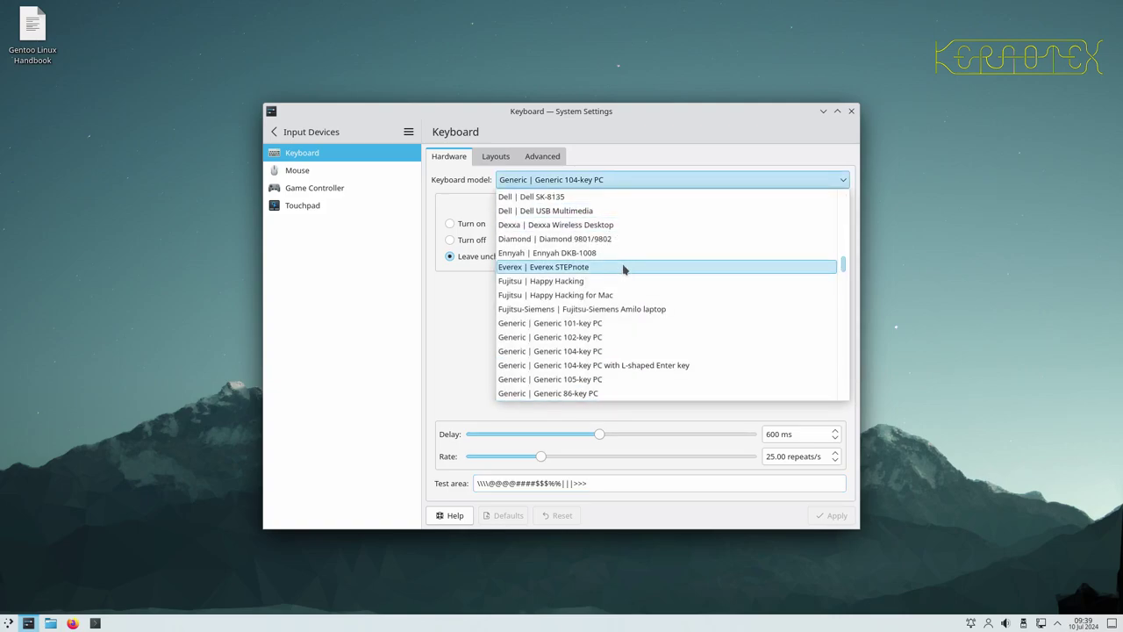
{"action": "left_click", "coordinate": [597, 379]}
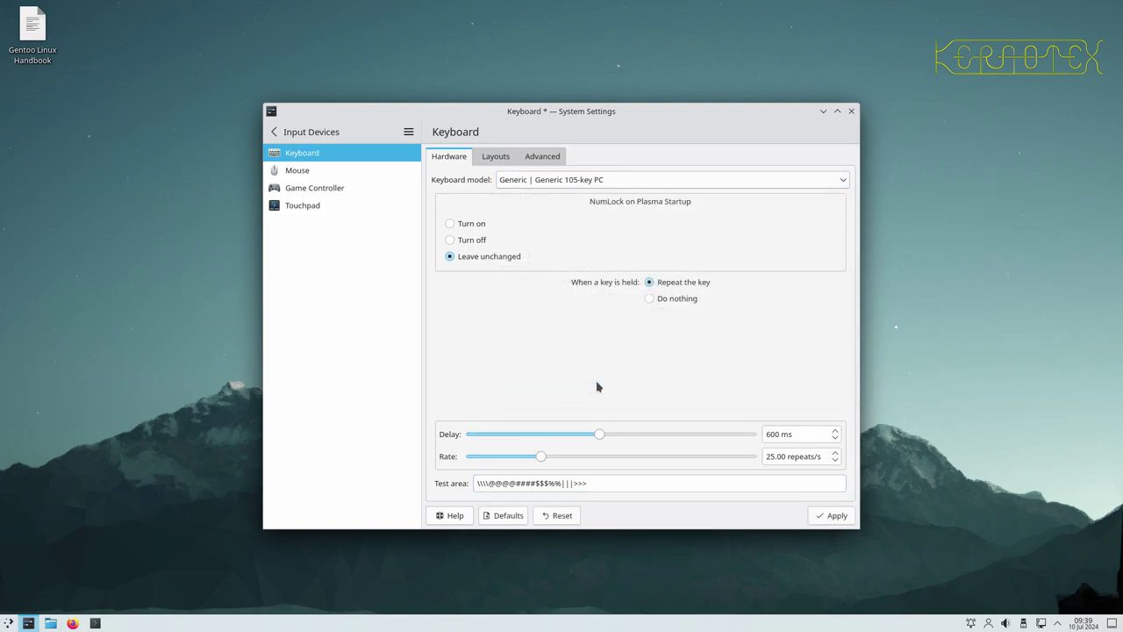
Step: Enable keyboard layout configuration and remove the English (US) layout
{"action": "left_click", "coordinate": [498, 159]}
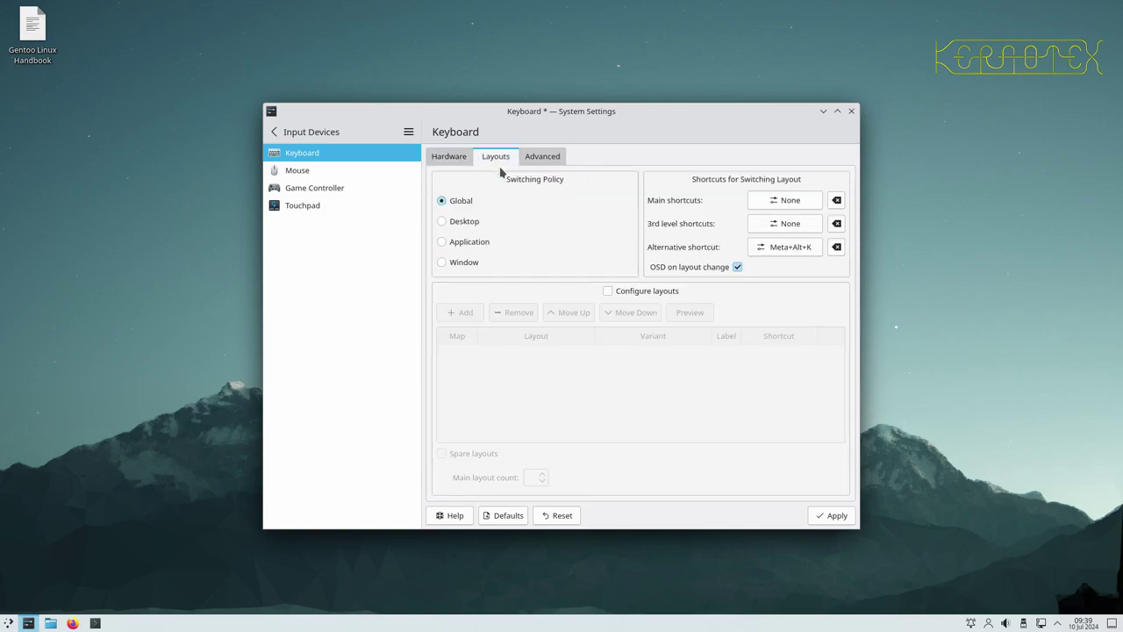
{"action": "left_click", "coordinate": [608, 291]}
{"action": "left_click", "coordinate": [518, 355]}
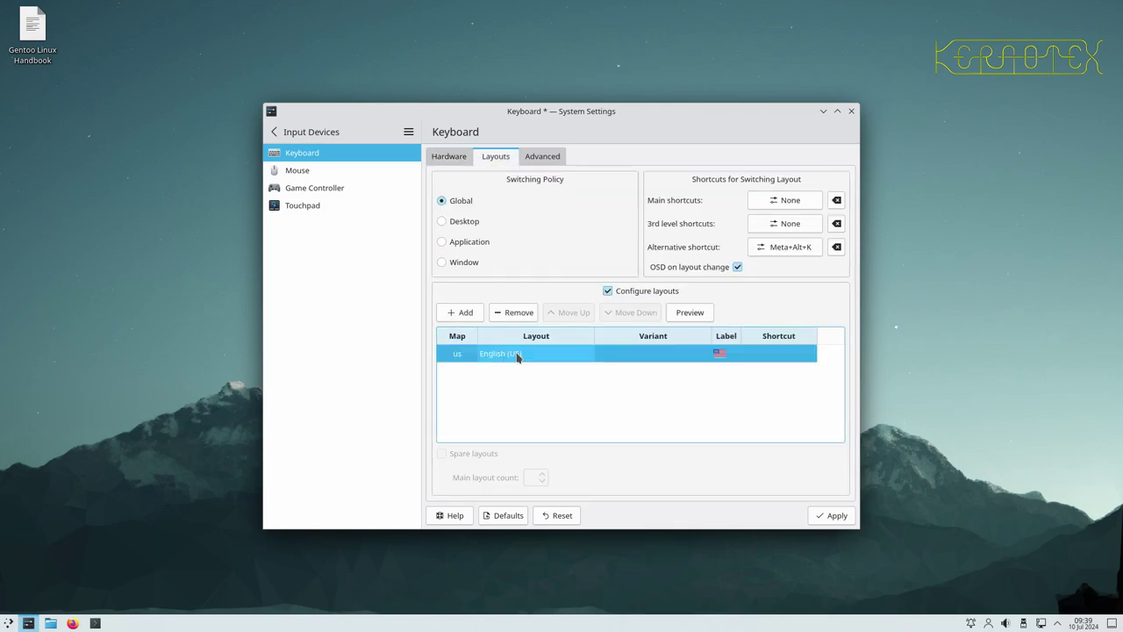
{"action": "left_click", "coordinate": [515, 312]}
Step: Find the layouts matching "(UK" and add English (UK, extended, Windows) as the keyboard layout
{"action": "left_click", "coordinate": [466, 312]}
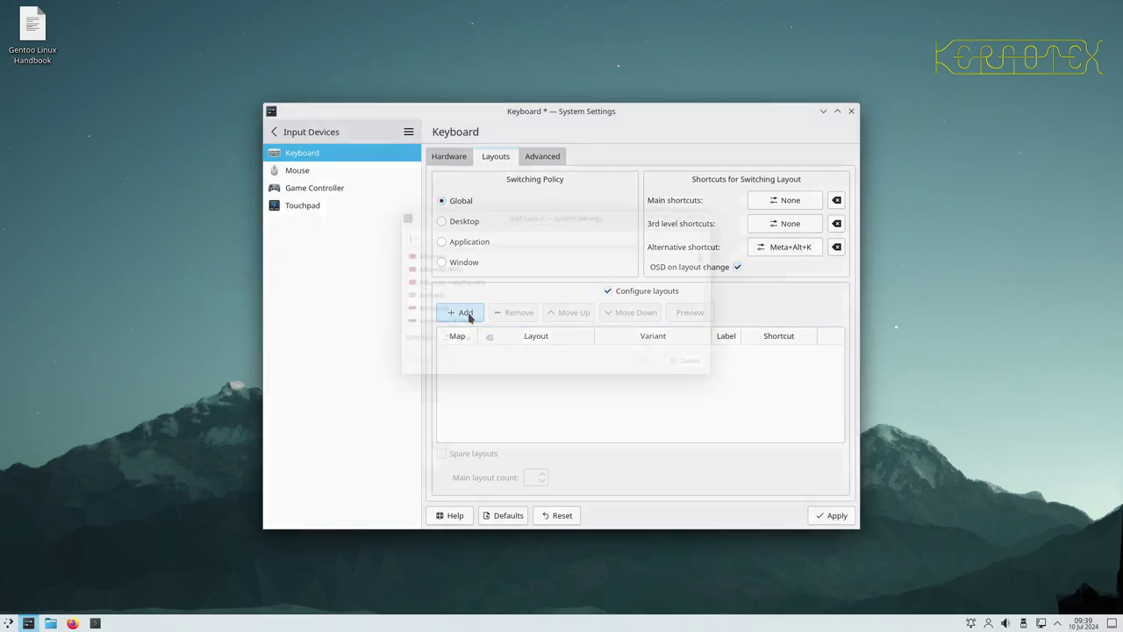
{"action": "type", "text": "(UK"}
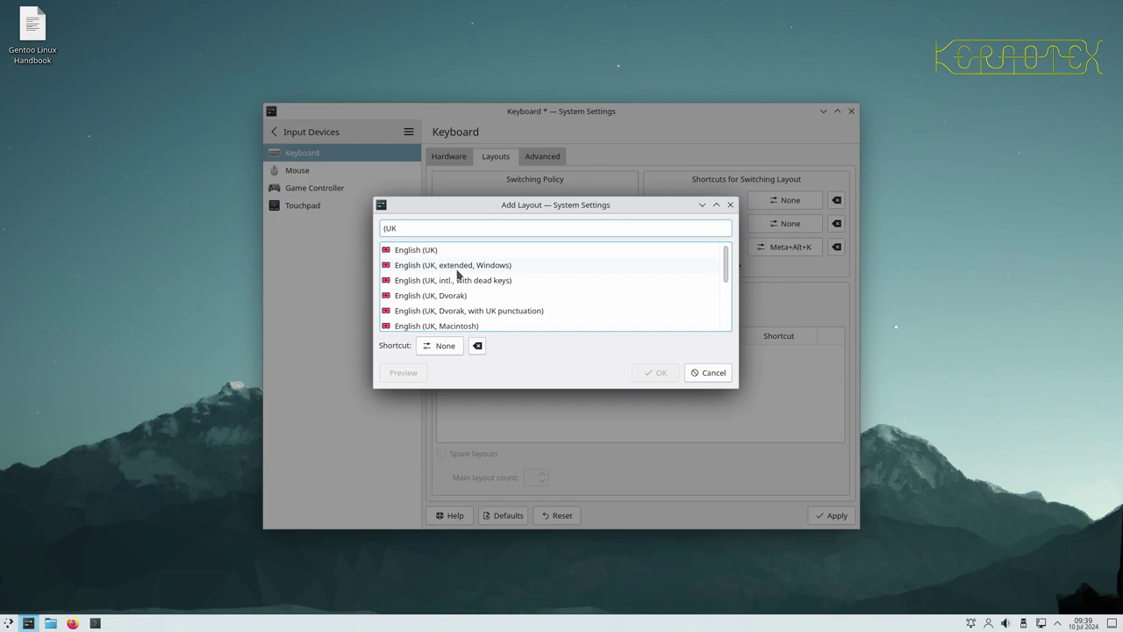
{"action": "left_click", "coordinate": [458, 273]}
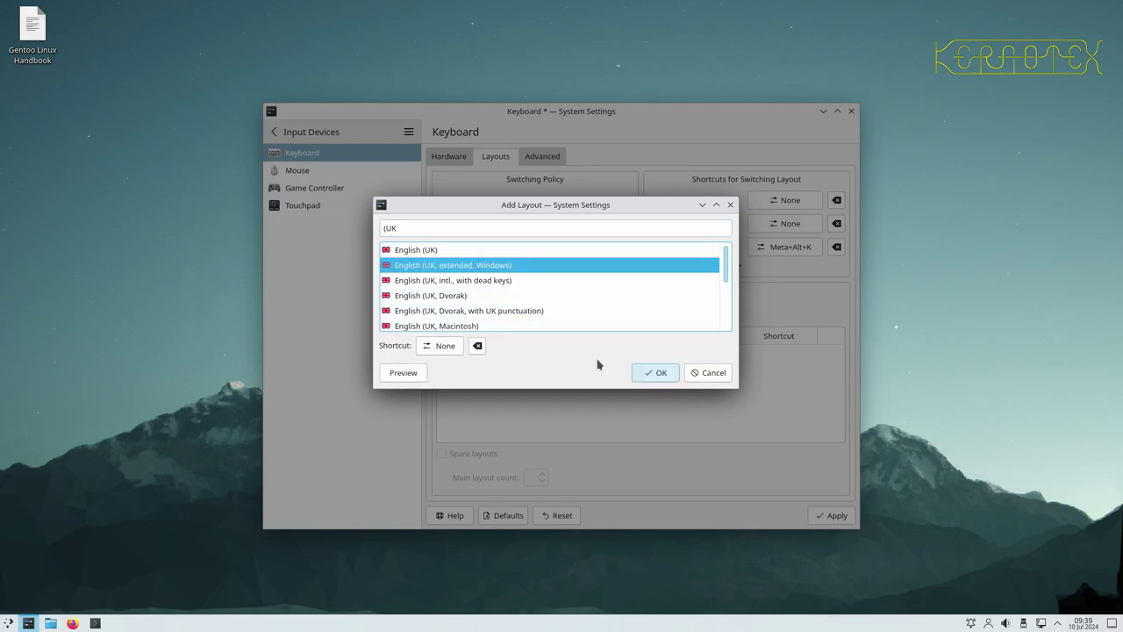
{"action": "left_click", "coordinate": [650, 372]}
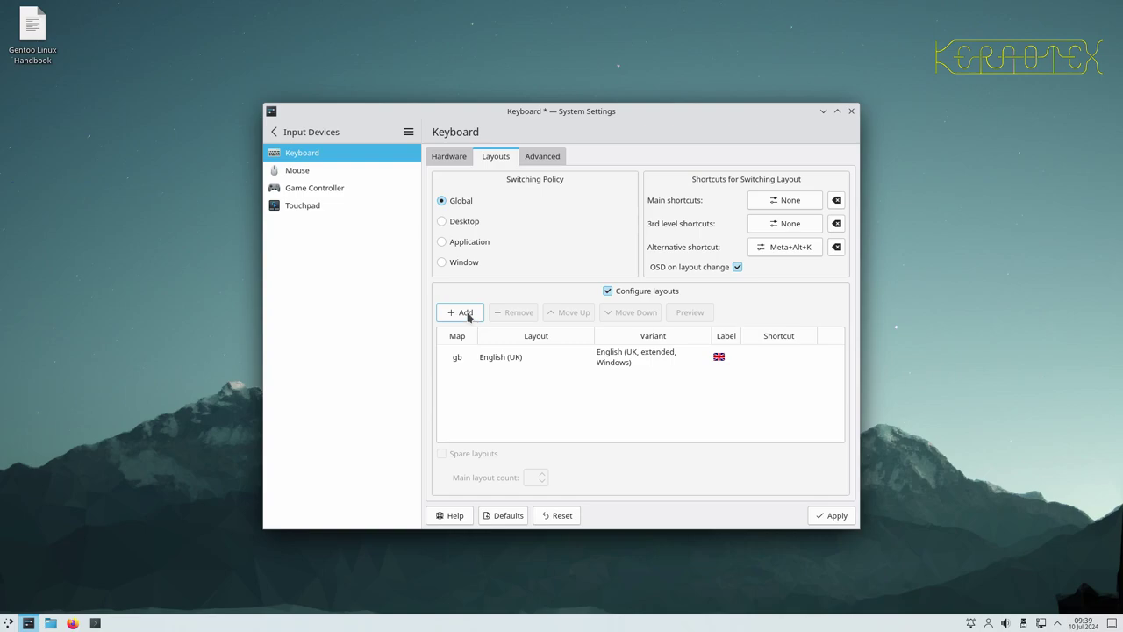
Step: Review the keyboard's hardware, layout and advanced settings, and preview the English (UK, extended, Windows) layout without adding it again
{"action": "left_click", "coordinate": [445, 159]}
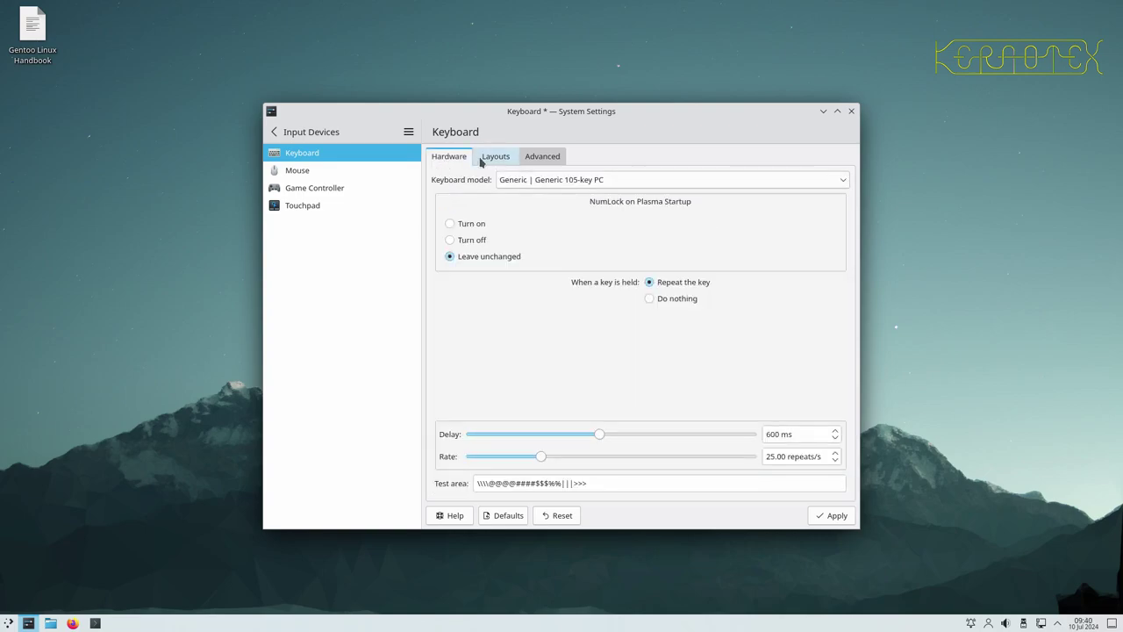
{"action": "left_click", "coordinate": [481, 160]}
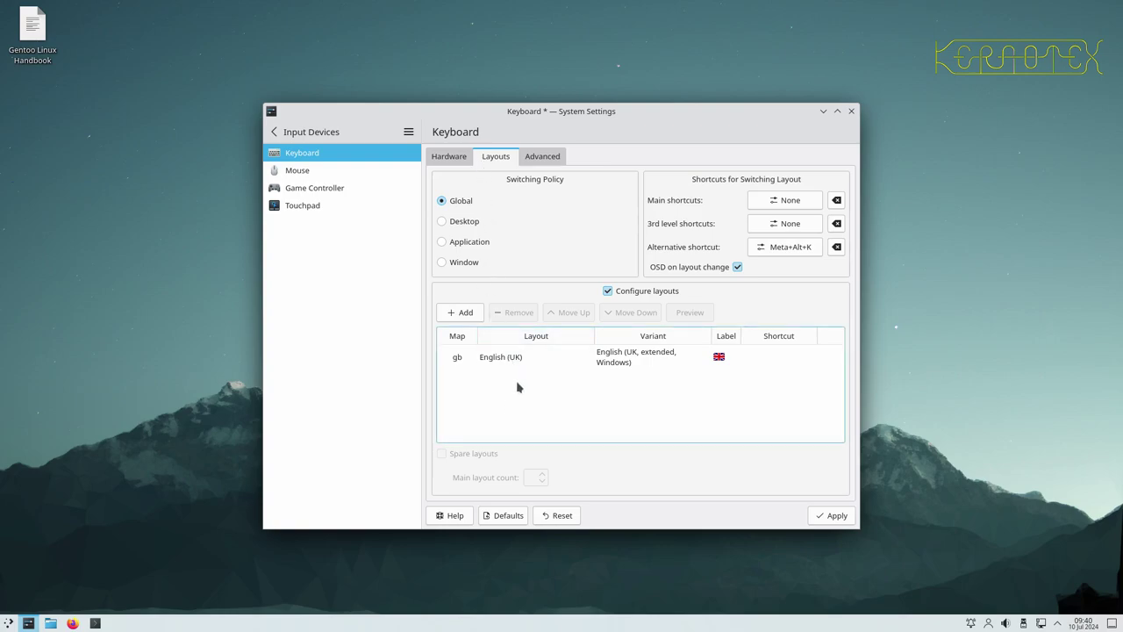
{"action": "left_click", "coordinate": [542, 155]}
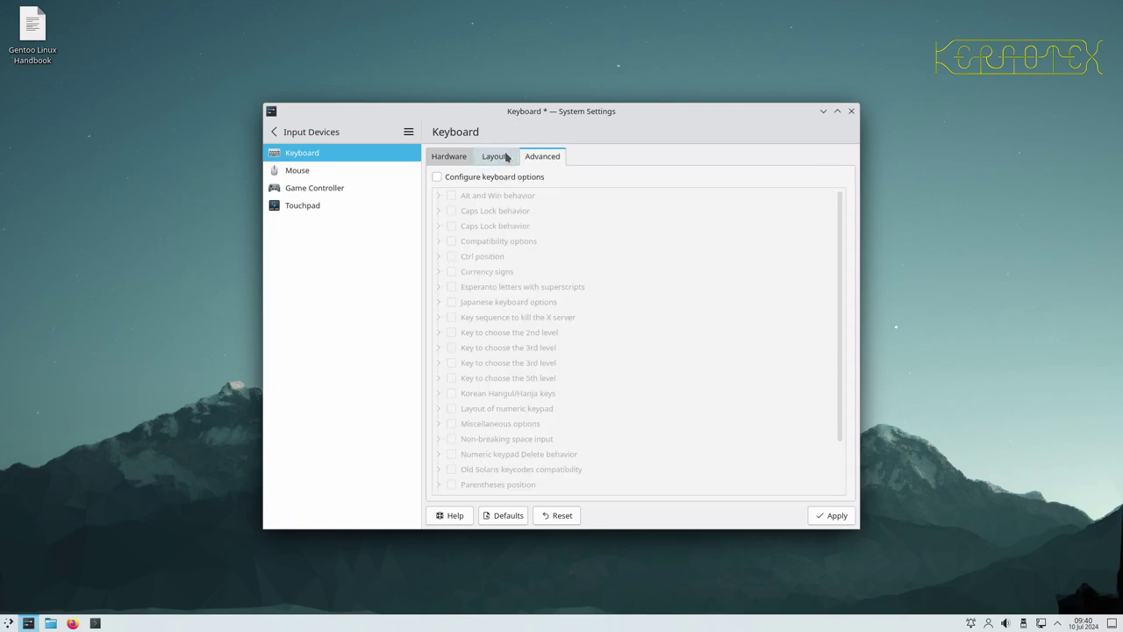
{"action": "left_click", "coordinate": [507, 157]}
{"action": "left_click", "coordinate": [467, 317]}
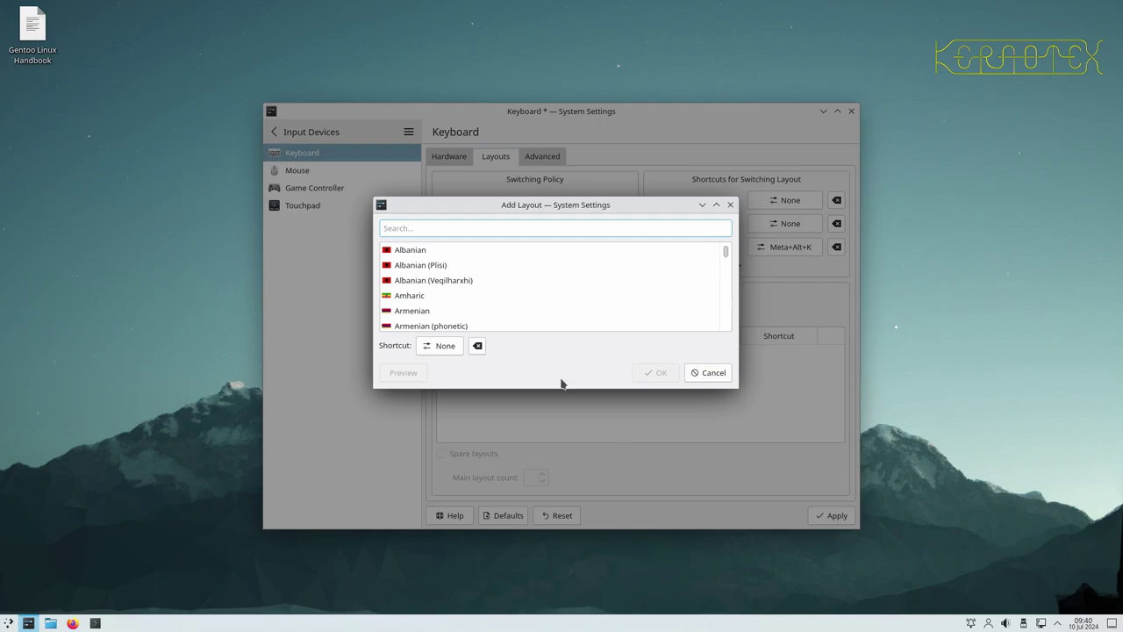
{"action": "type", "text": "(UK"}
{"action": "left_click", "coordinate": [484, 264]}
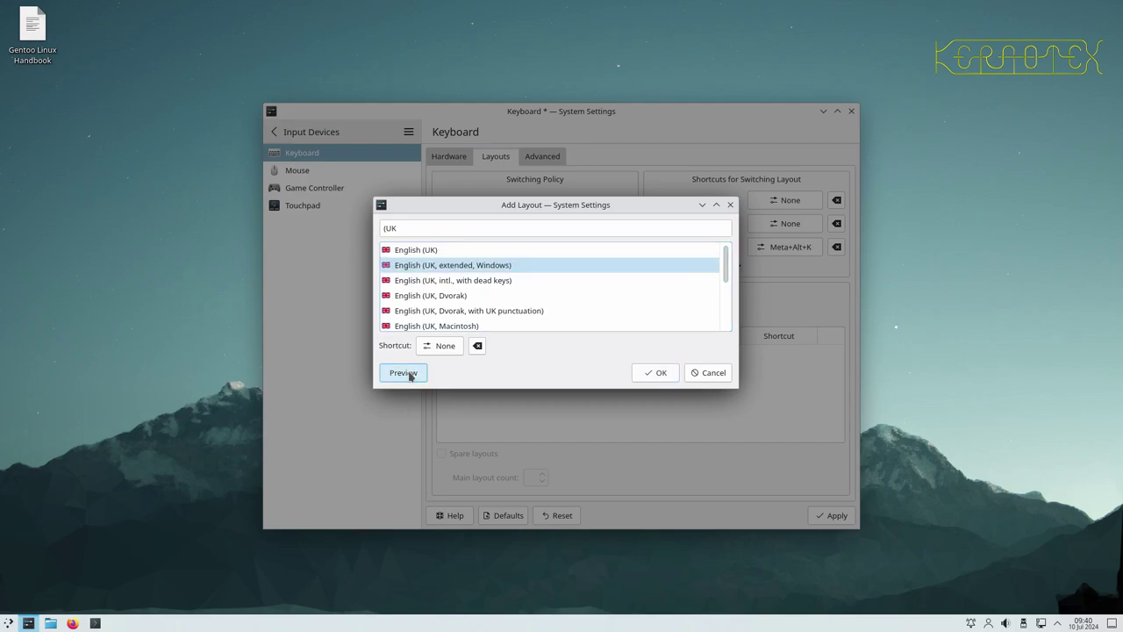
{"action": "left_click", "coordinate": [406, 373]}
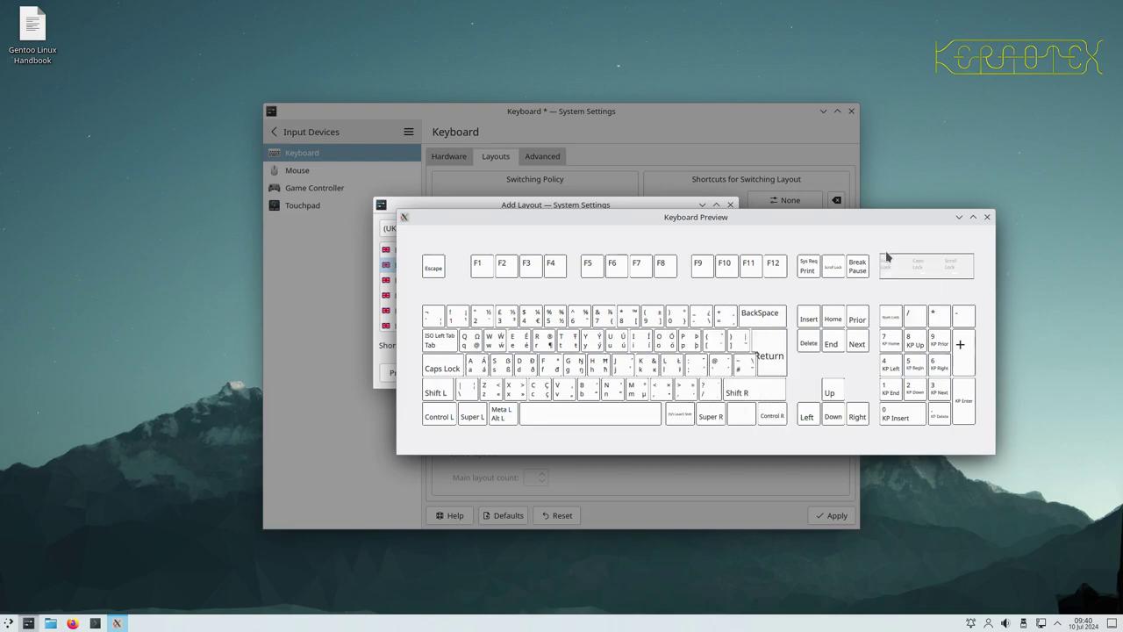
{"action": "left_click", "coordinate": [986, 217]}
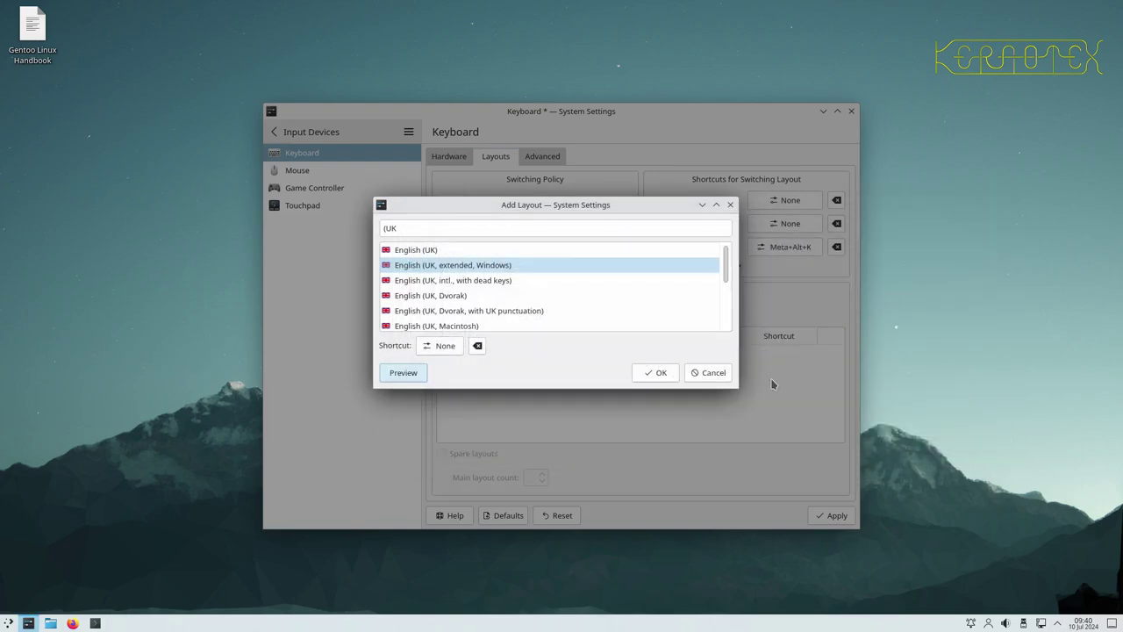
{"action": "left_click", "coordinate": [707, 373]}
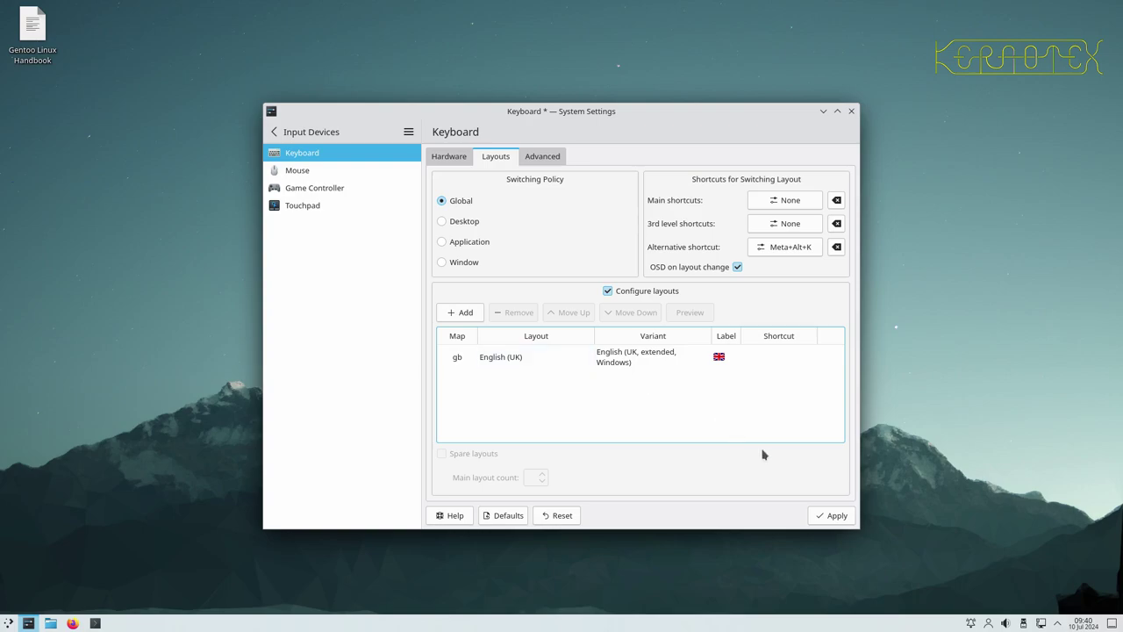
Step: Apply the keyboard changes and test the UK symbols by replacing the test area text with #####~~~''@@@"""££££££
{"action": "left_click", "coordinate": [829, 515]}
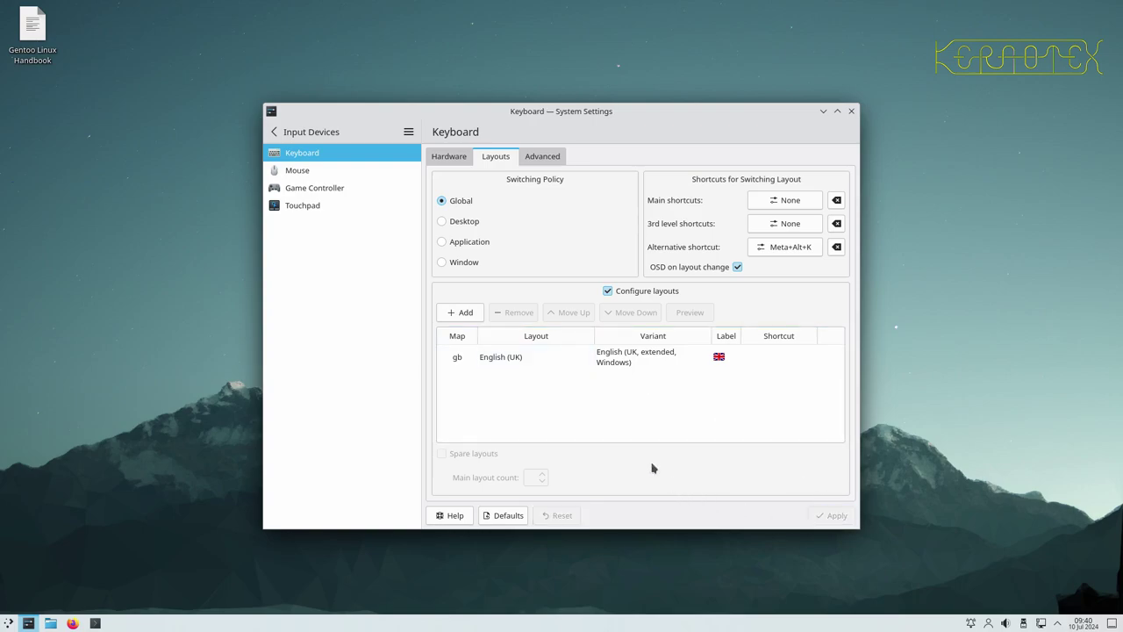
{"action": "left_click", "coordinate": [449, 159]}
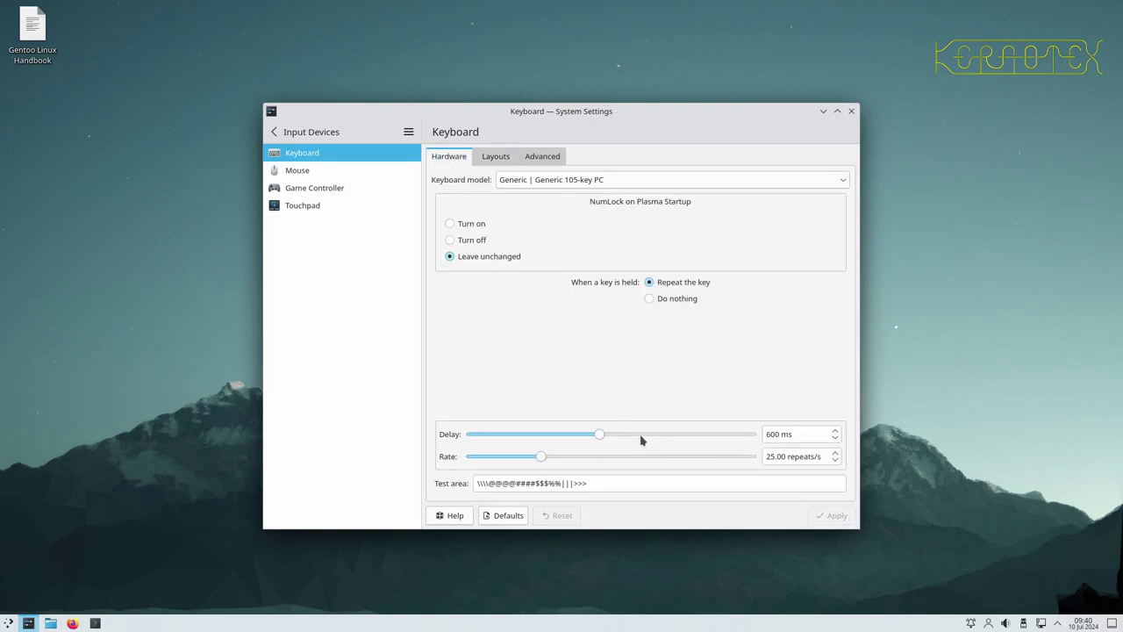
{"action": "left_click_drag", "start_coordinate": [643, 478], "coordinate": [418, 482]}
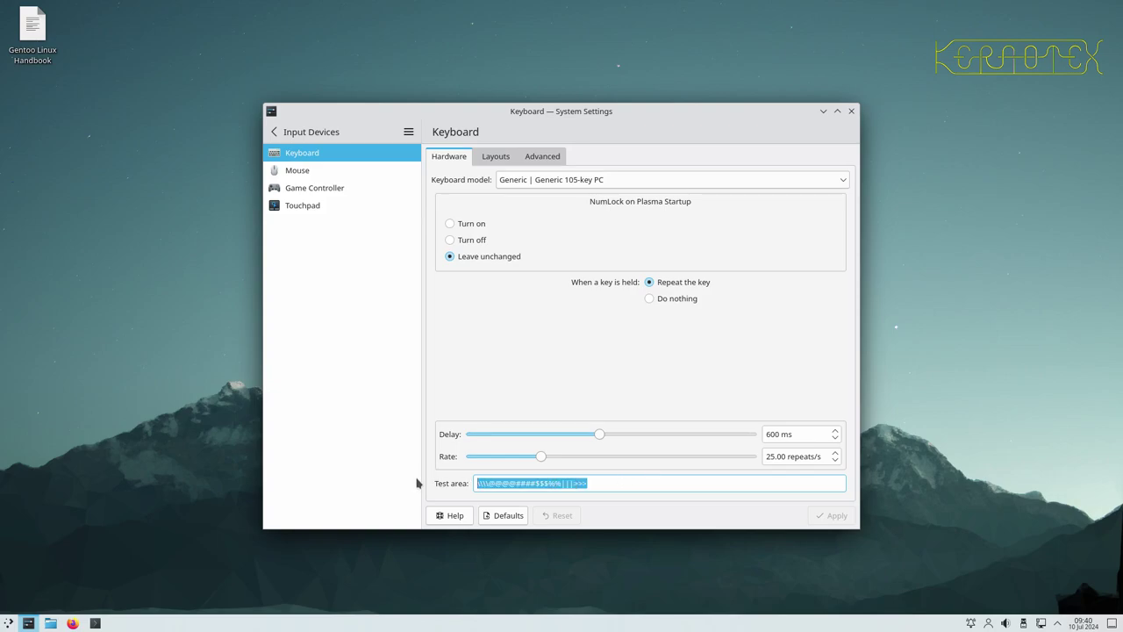
{"action": "type", "text": "#####"}
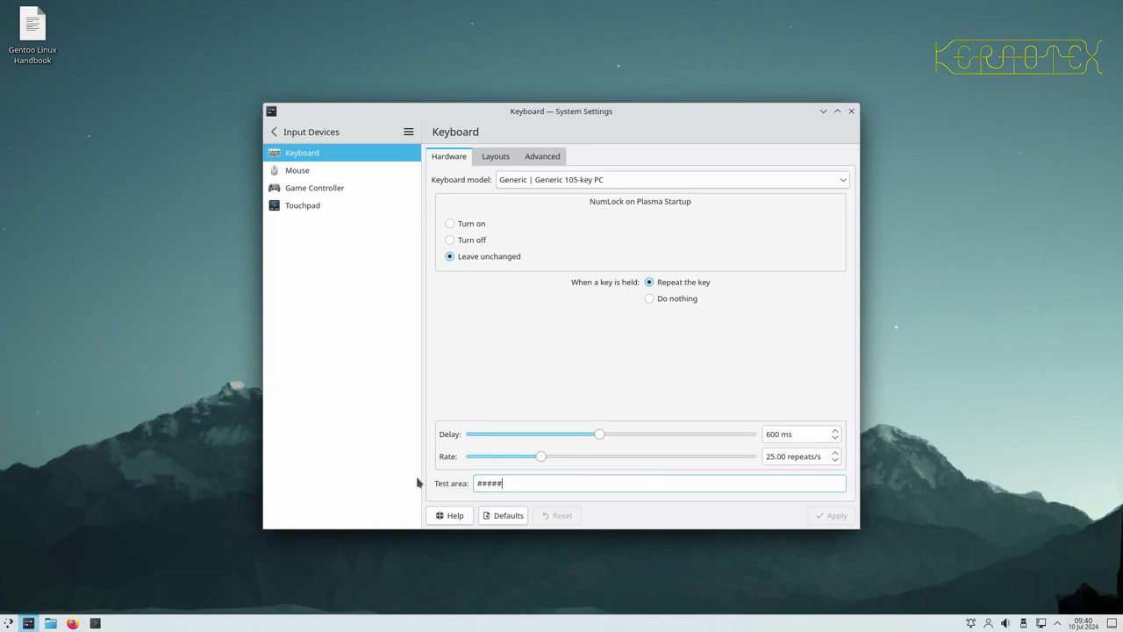
{"action": "type", "text": "~~~''@@@"}
{"action": "type", "text": "\"\"\"£££££"}
Step: Turn off Screen Energy Saving in the power management settings, apply the change and close System Settings
{"action": "left_click", "coordinate": [343, 136]}
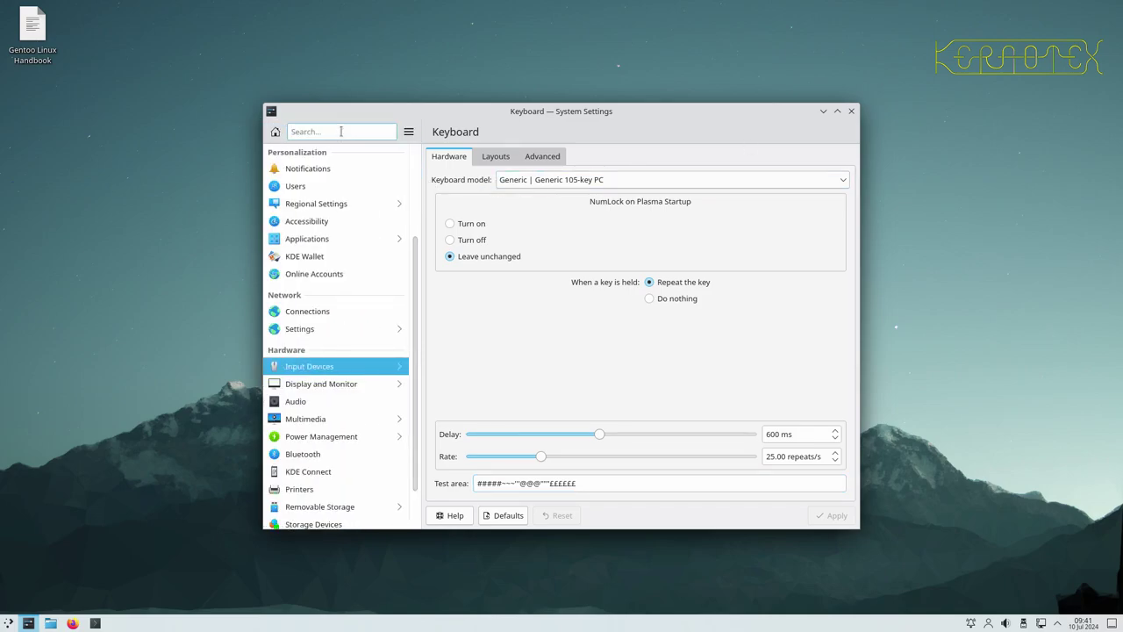
{"action": "left_click", "coordinate": [349, 436]}
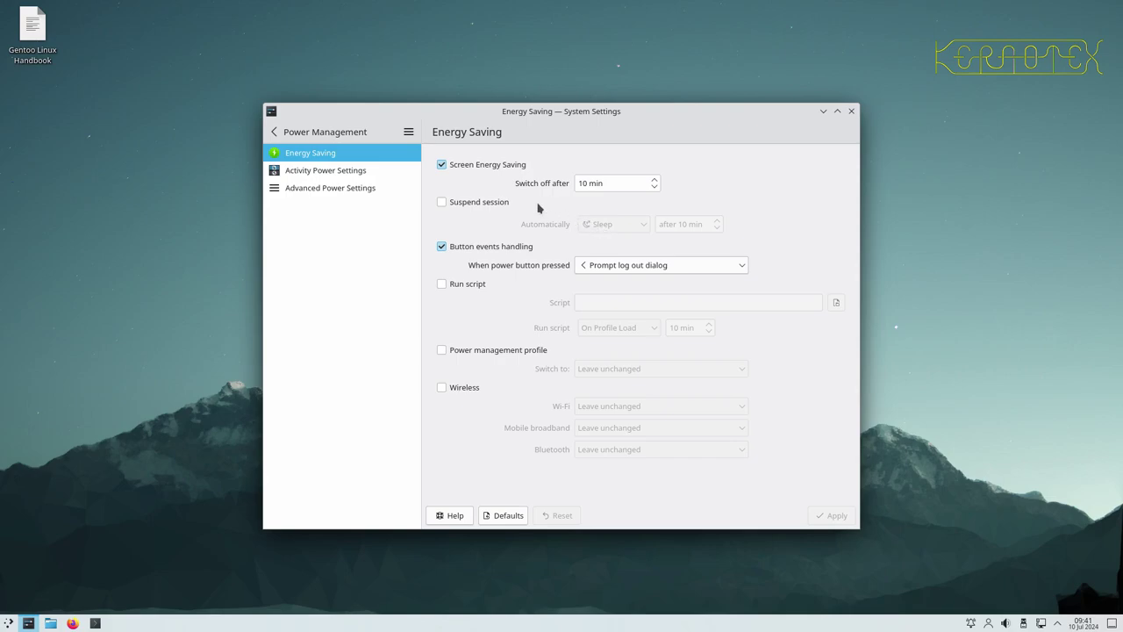
{"action": "left_click", "coordinate": [442, 165]}
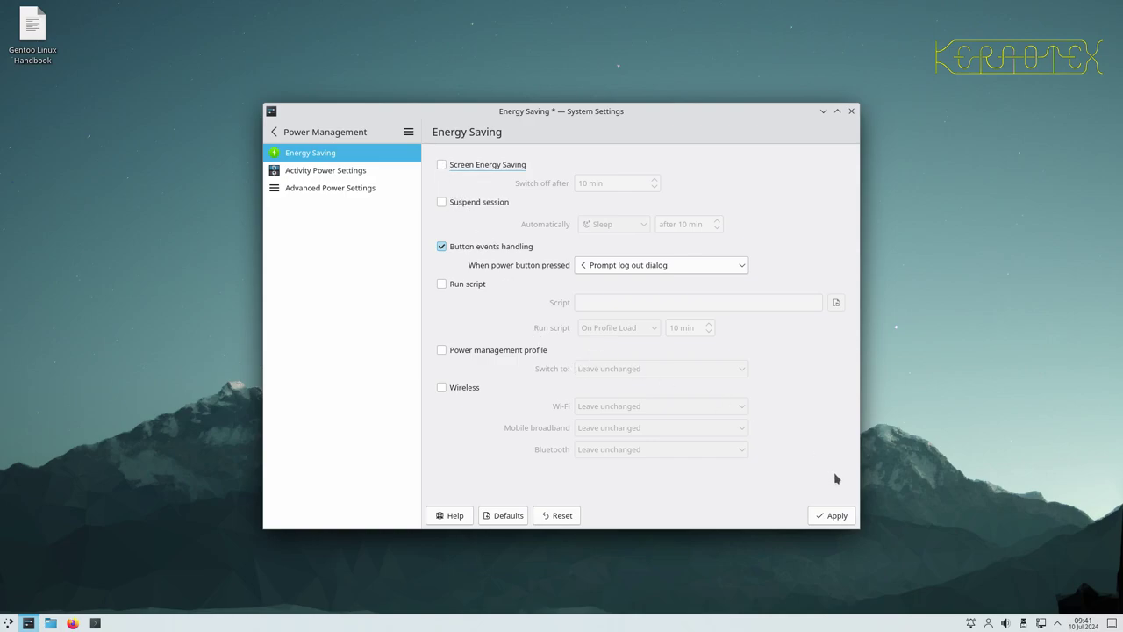
{"action": "left_click", "coordinate": [829, 516]}
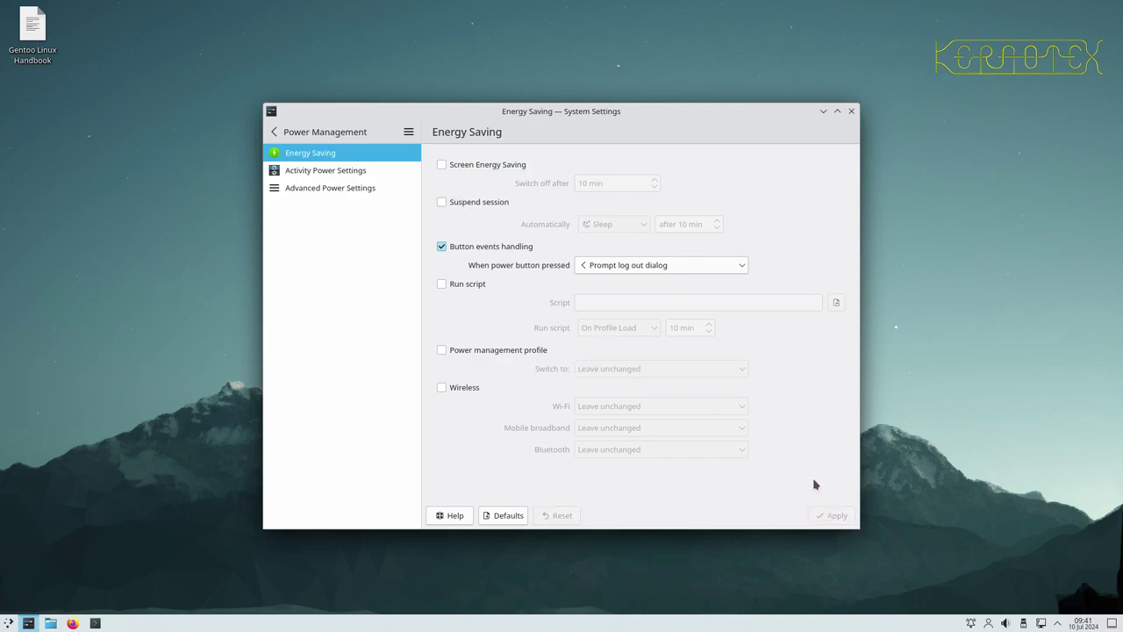
{"action": "left_click", "coordinate": [850, 112]}
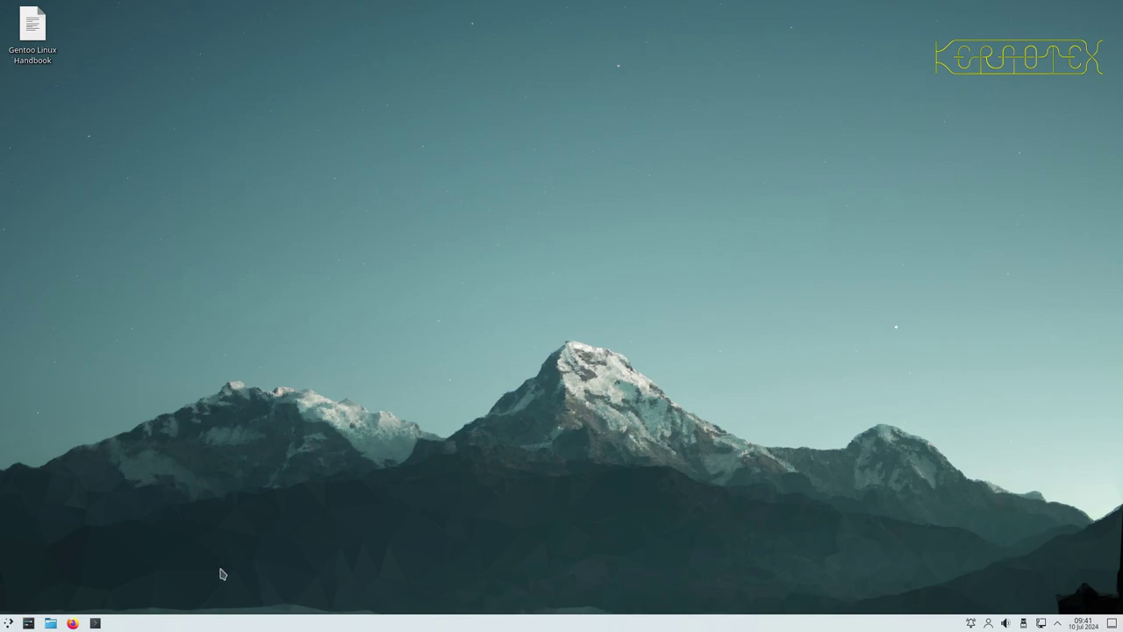
Step: Open Konsole and Firefox, placing the terminal in the desktop's upper-right corner and the browser in its upper-left corner
{"action": "left_click", "coordinate": [96, 623]}
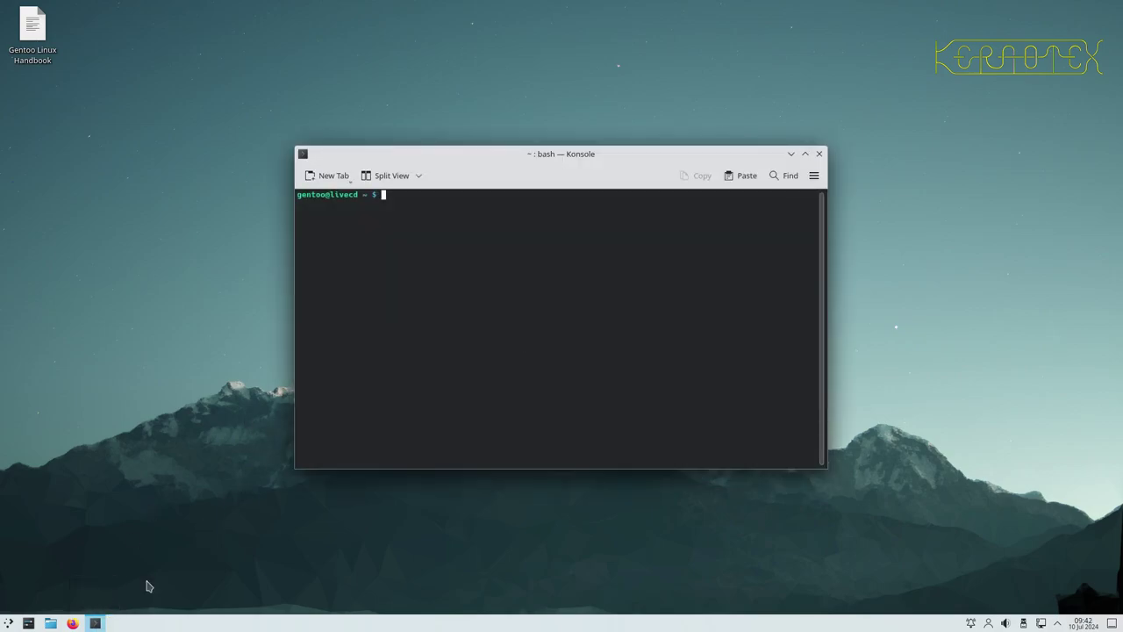
{"action": "left_click", "coordinate": [72, 622]}
{"action": "left_click_drag", "start_coordinate": [537, 154], "coordinate": [830, 12]}
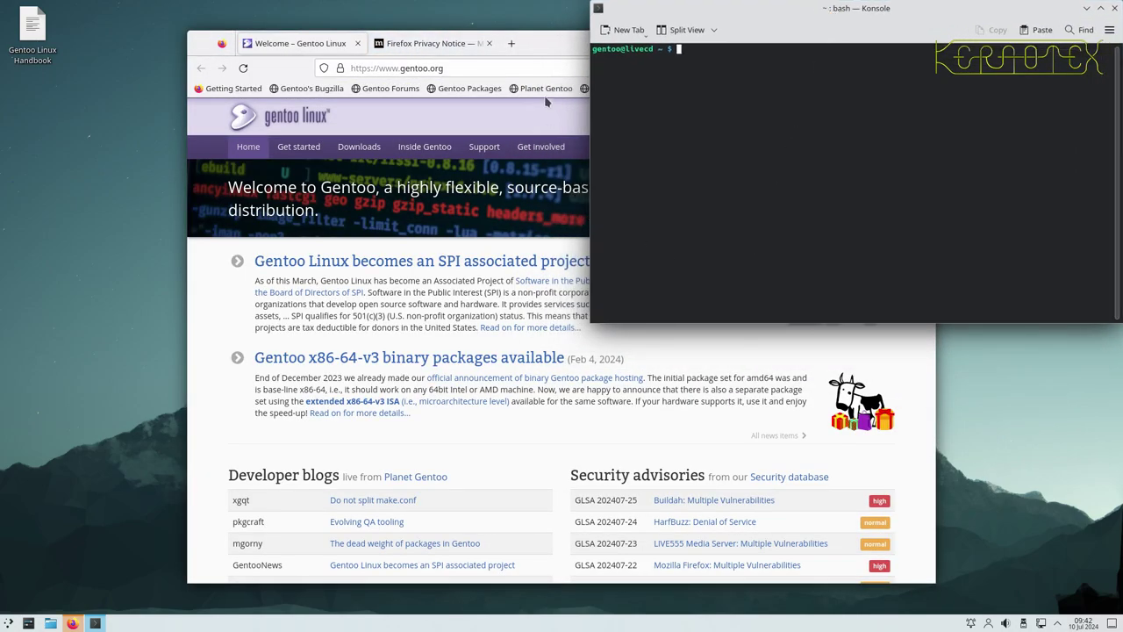
{"action": "left_click_drag", "start_coordinate": [513, 46], "coordinate": [325, 15]}
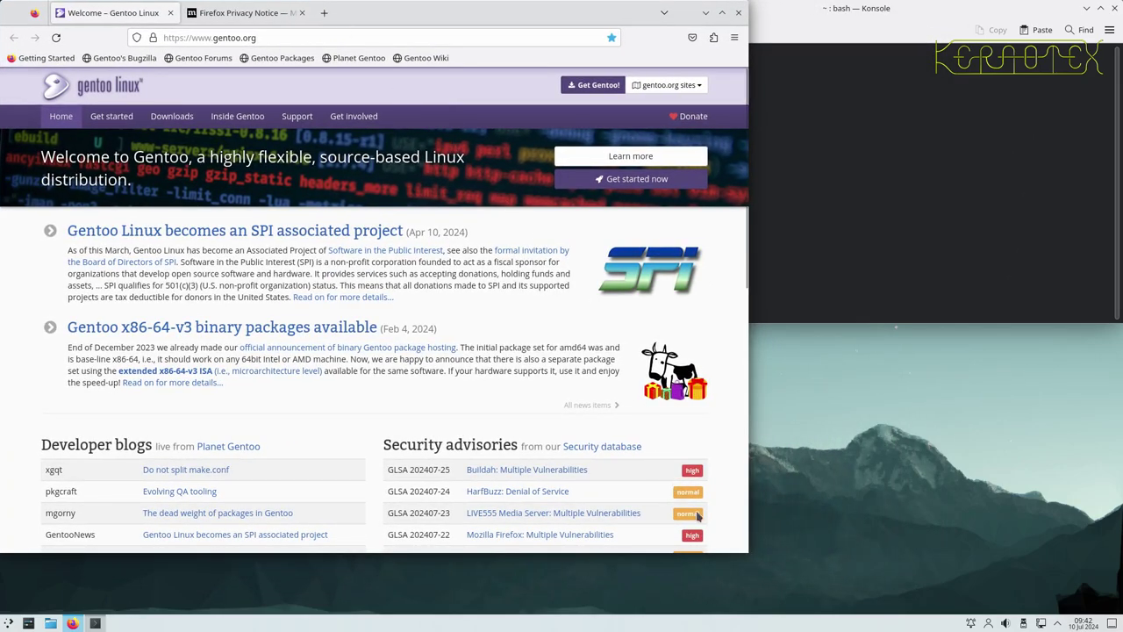
Step: Resize Firefox to the desktop's full height with its side meeting the terminal's edge, and extend the terminal downward to nearly full height
{"action": "left_click_drag", "start_coordinate": [750, 549], "coordinate": [564, 612]}
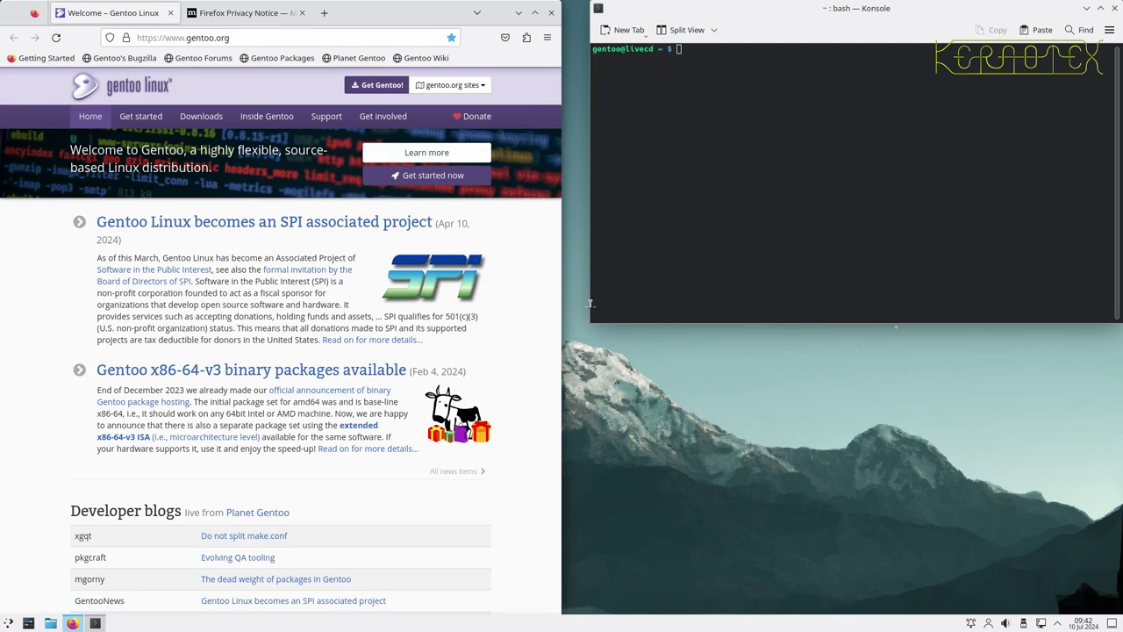
{"action": "left_click_drag", "start_coordinate": [562, 308], "coordinate": [590, 307]}
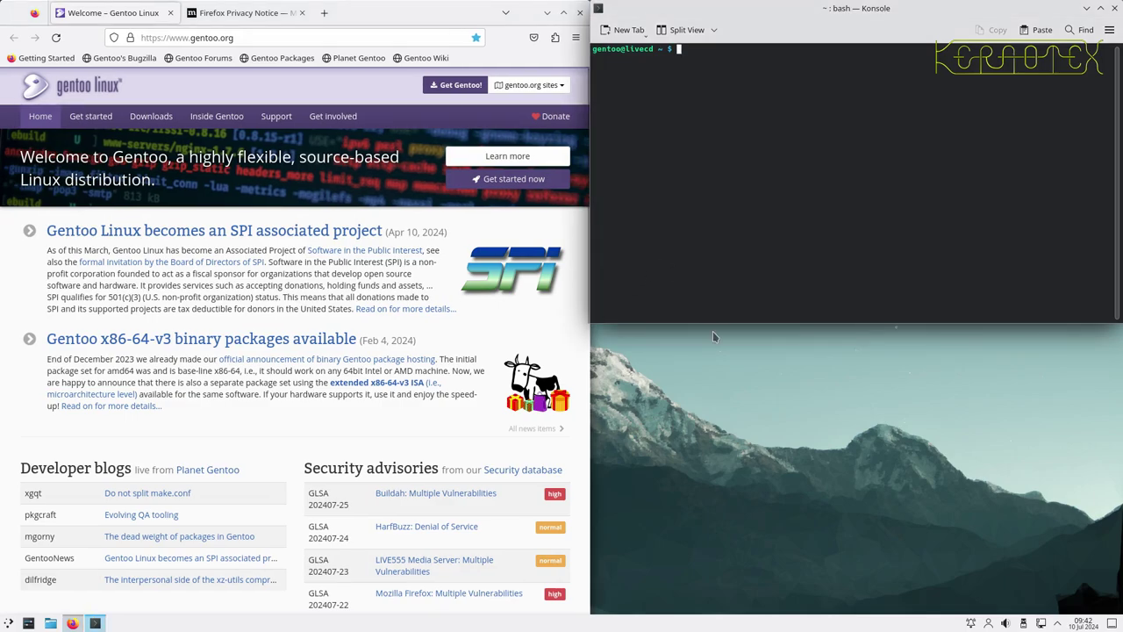
{"action": "left_click_drag", "start_coordinate": [712, 324], "coordinate": [726, 546]}
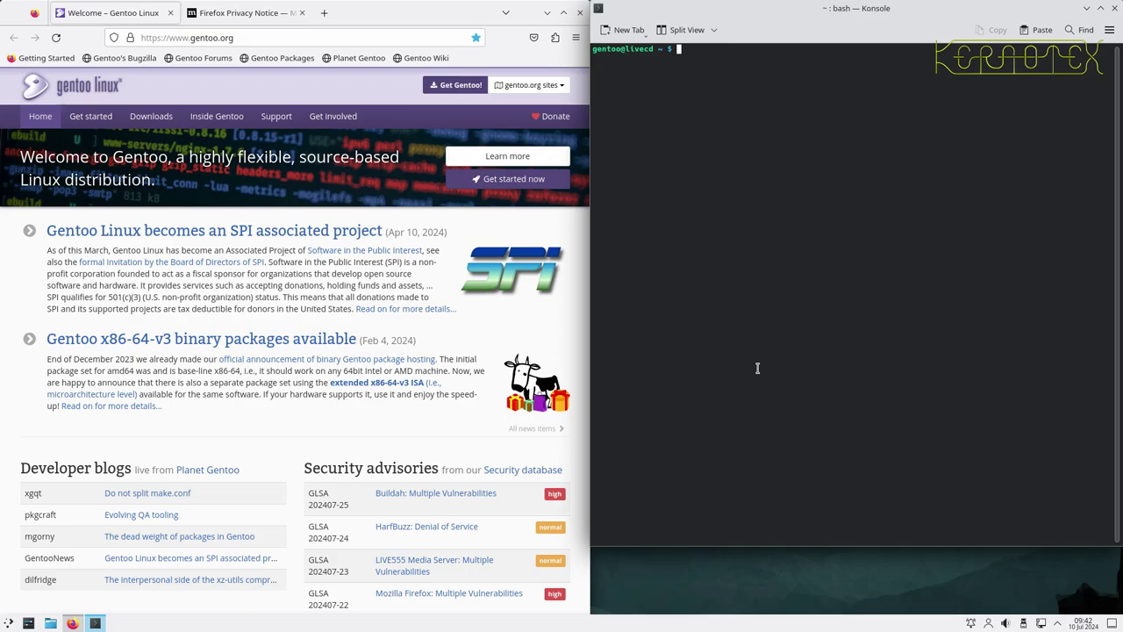
Step: Enlarge the terminal's font by four sizes, comparing slightly smaller sizes before settling on the largest one
{"action": "key", "text": "ctrl+plus"}
{"action": "key", "text": "ctrl+plus"}
{"action": "key", "text": "ctrl+plus"}
{"action": "key", "text": "ctrl+plus"}
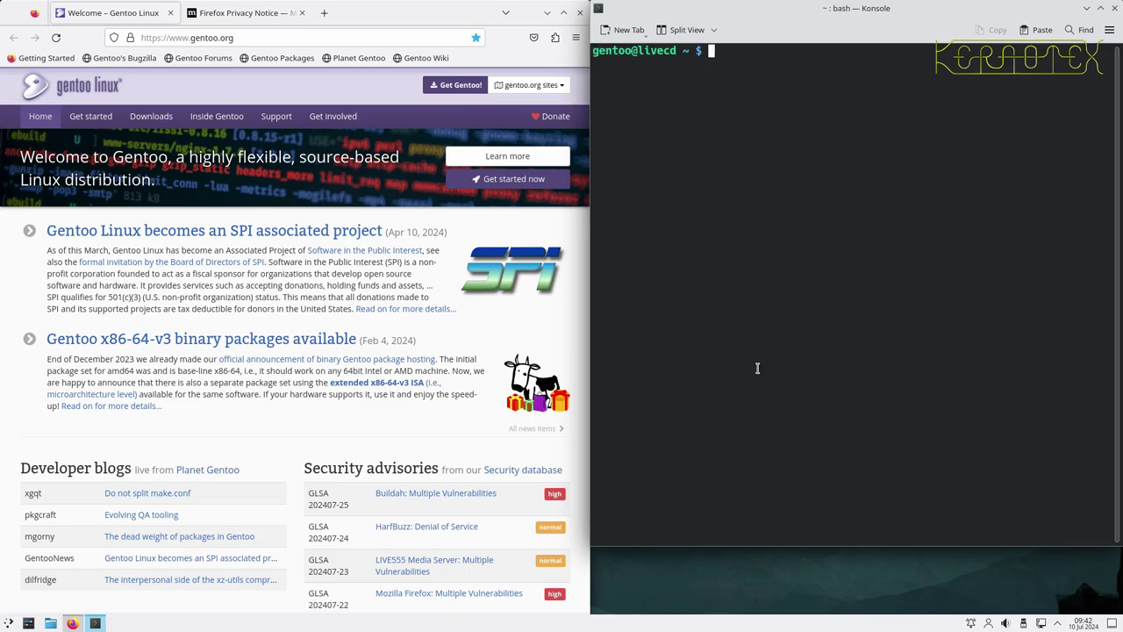
{"action": "key", "text": "ctrl+minus"}
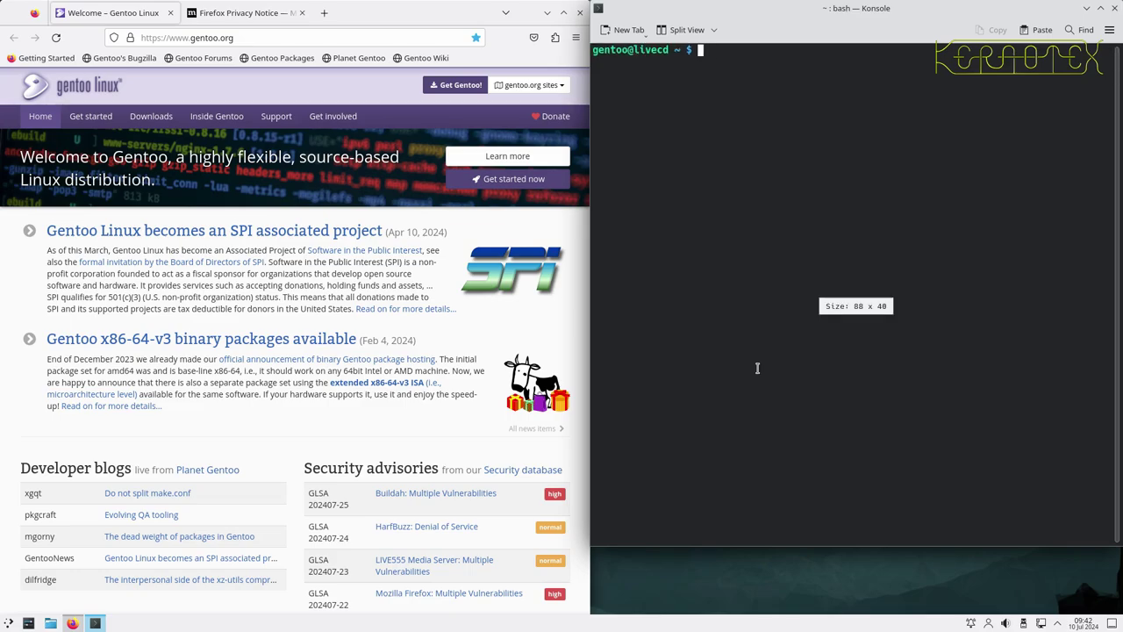
{"action": "key", "text": "ctrl+minus"}
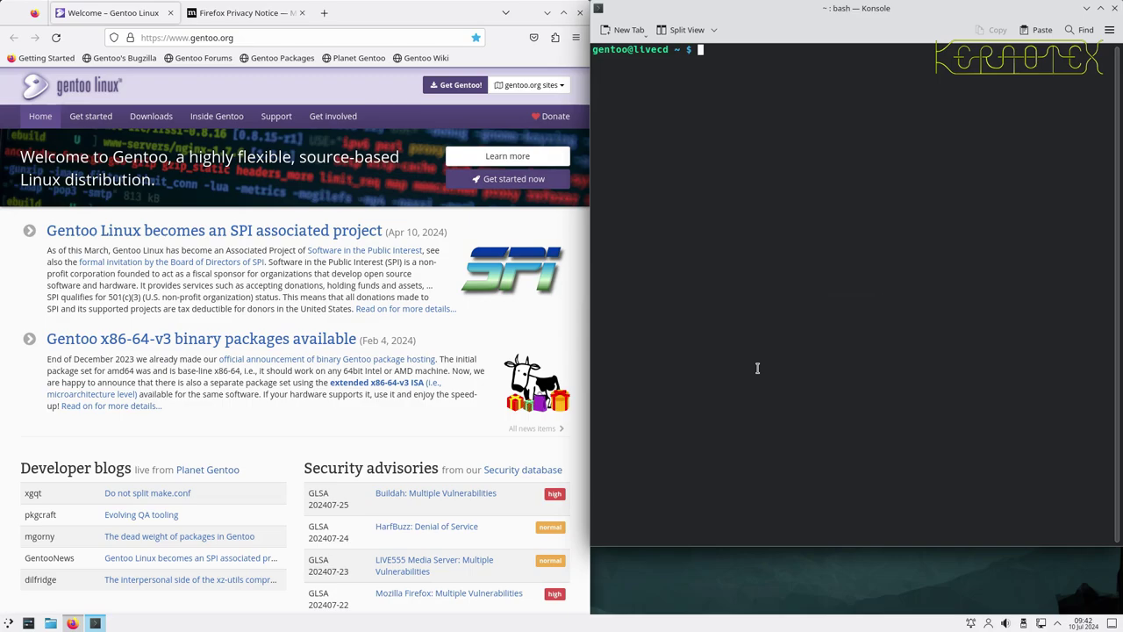
{"action": "key", "text": "ctrl+minus"}
{"action": "key", "text": "ctrl+plus"}
{"action": "key", "text": "ctrl+plus"}
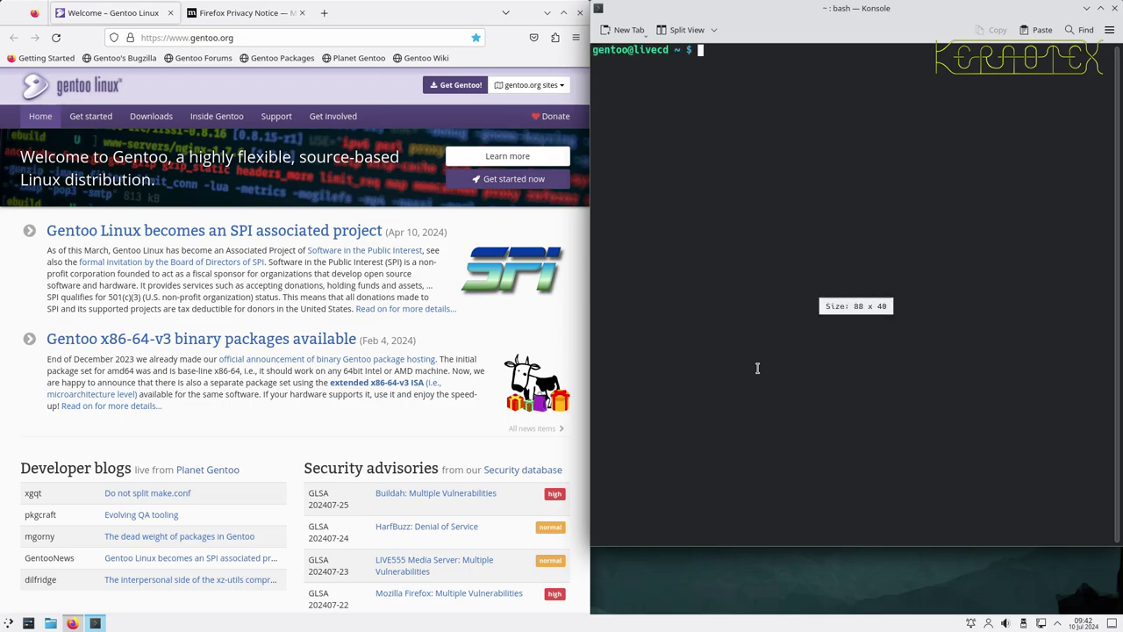
{"action": "key", "text": "ctrl+plus"}
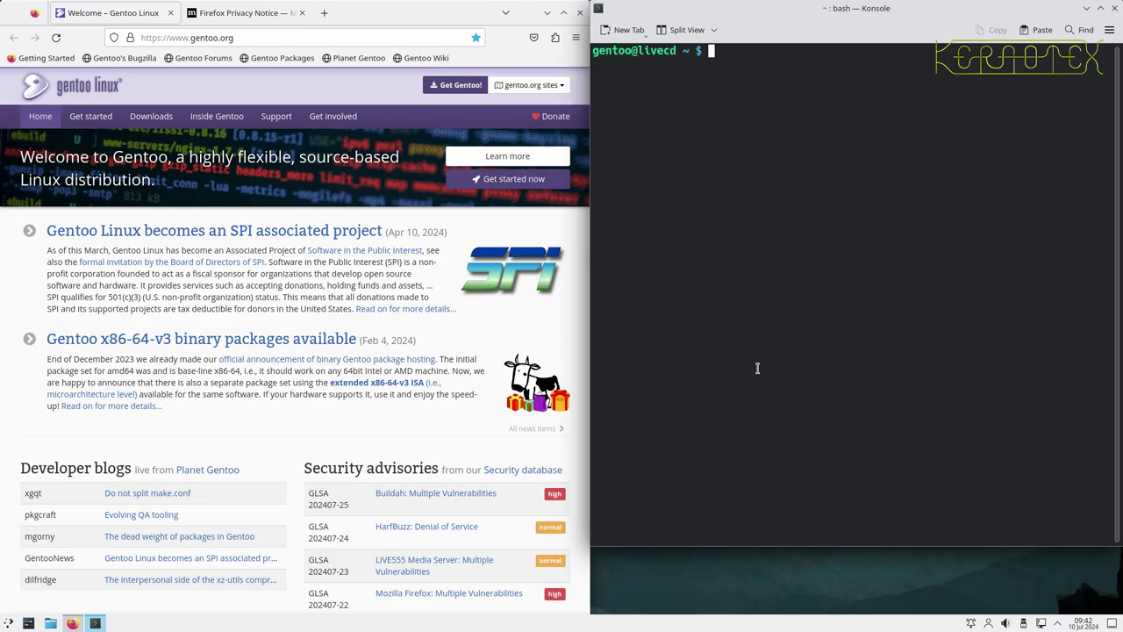